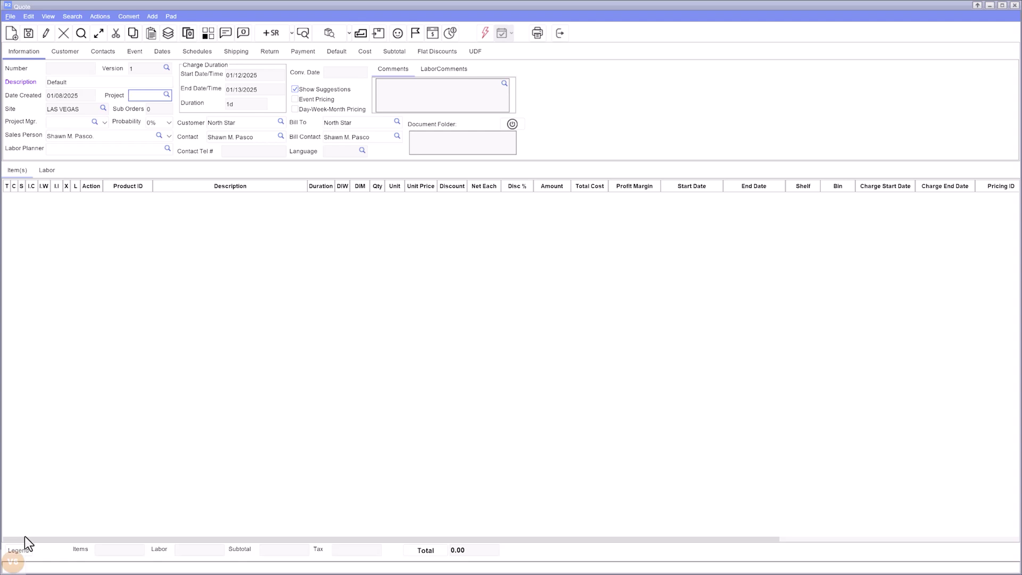
Bring up the North Star account window and switch it to UI design mode.
{"action": "left_click", "coordinate": [13, 561]}
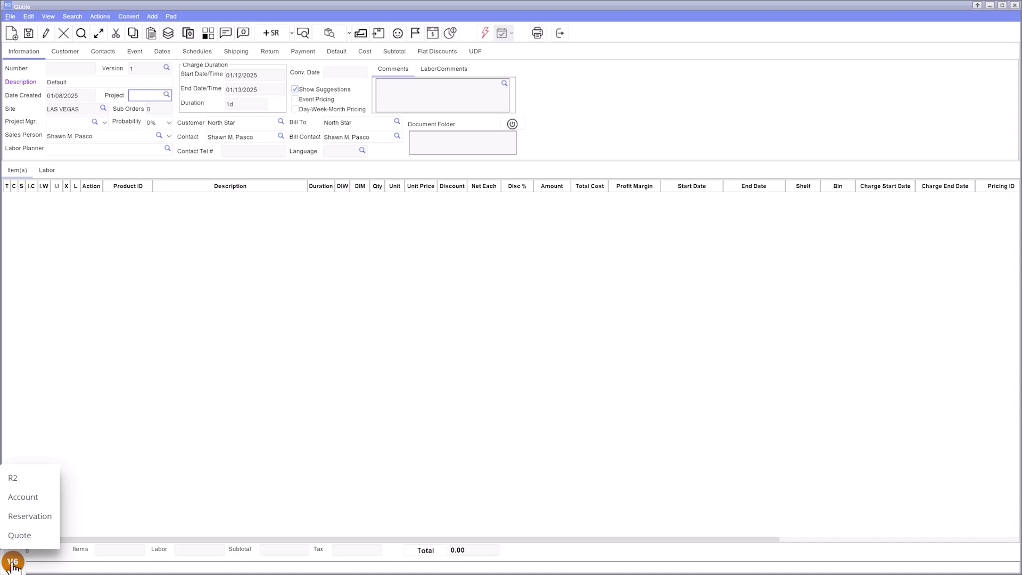
{"action": "left_click", "coordinate": [31, 517]}
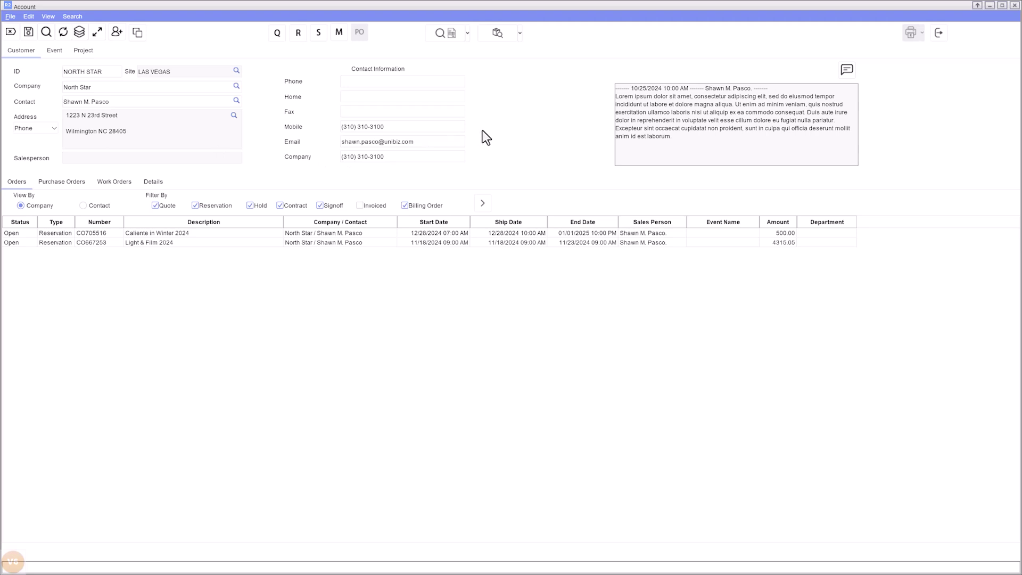
{"action": "key", "text": "ctrl+d"}
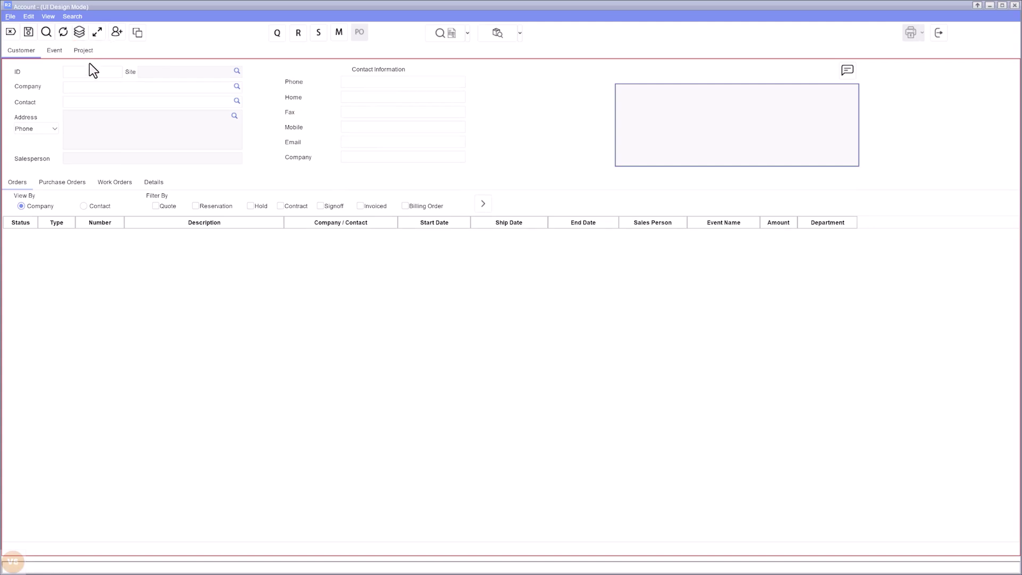
Remove the Phone field from Contact Information and the inventory search control from the Account screen.
{"action": "right_click", "coordinate": [524, 97]}
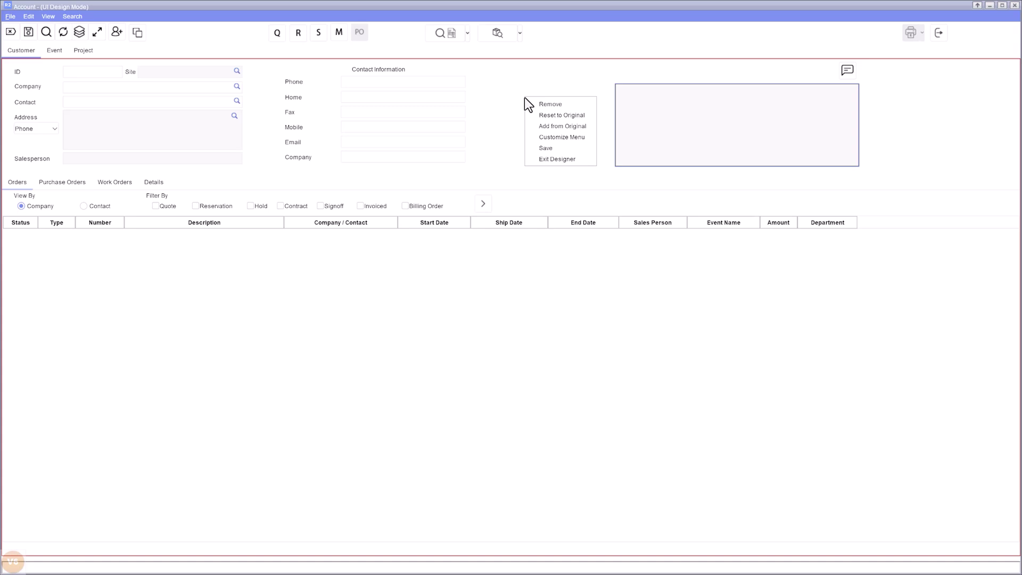
{"action": "right_click", "coordinate": [371, 84]}
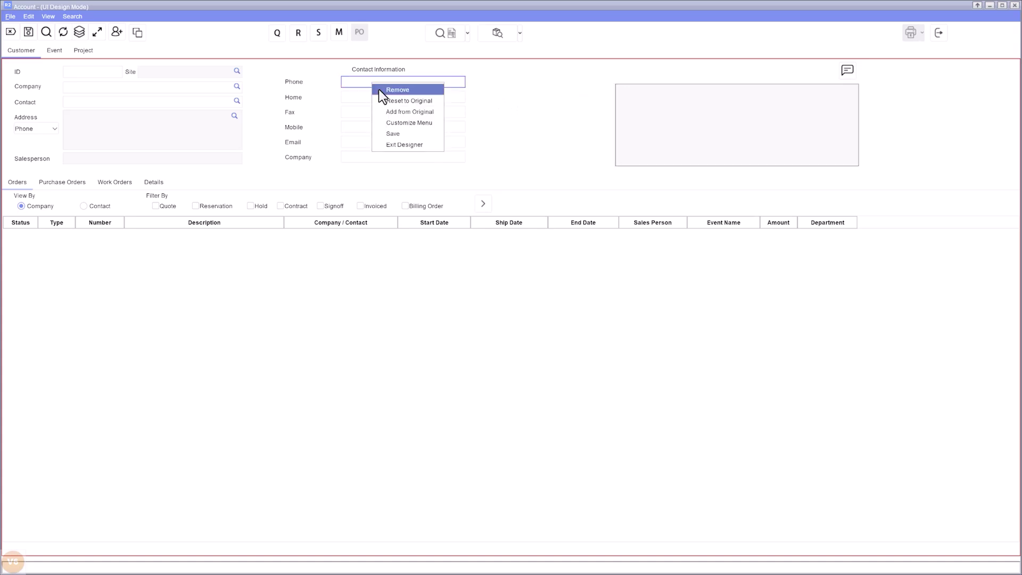
{"action": "left_click", "coordinate": [379, 90]}
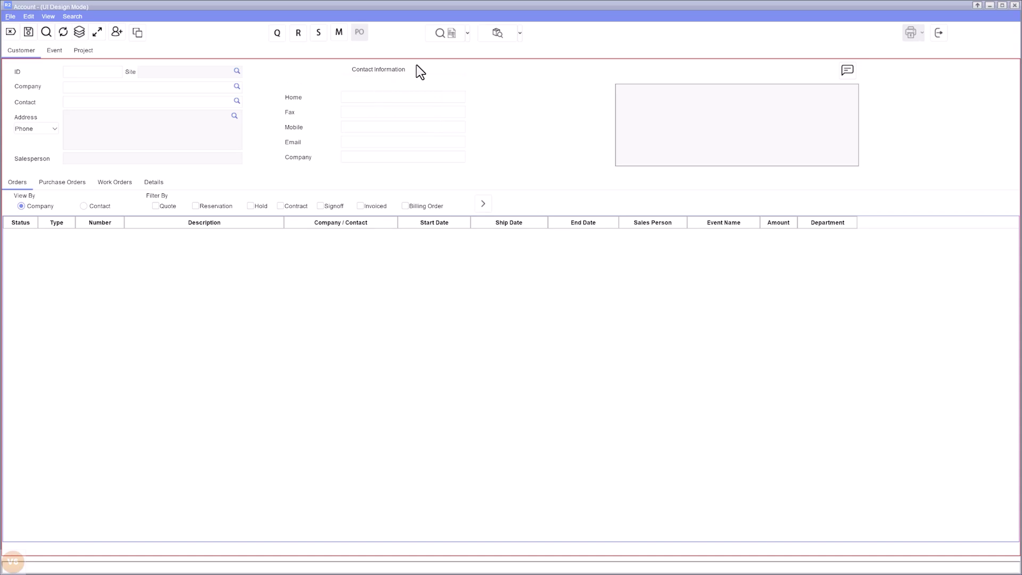
{"action": "right_click", "coordinate": [498, 33]}
{"action": "left_click", "coordinate": [508, 40]}
Pick the Credit Limit field from the Details section of the original Account screen and close that original.
{"action": "right_click", "coordinate": [530, 108]}
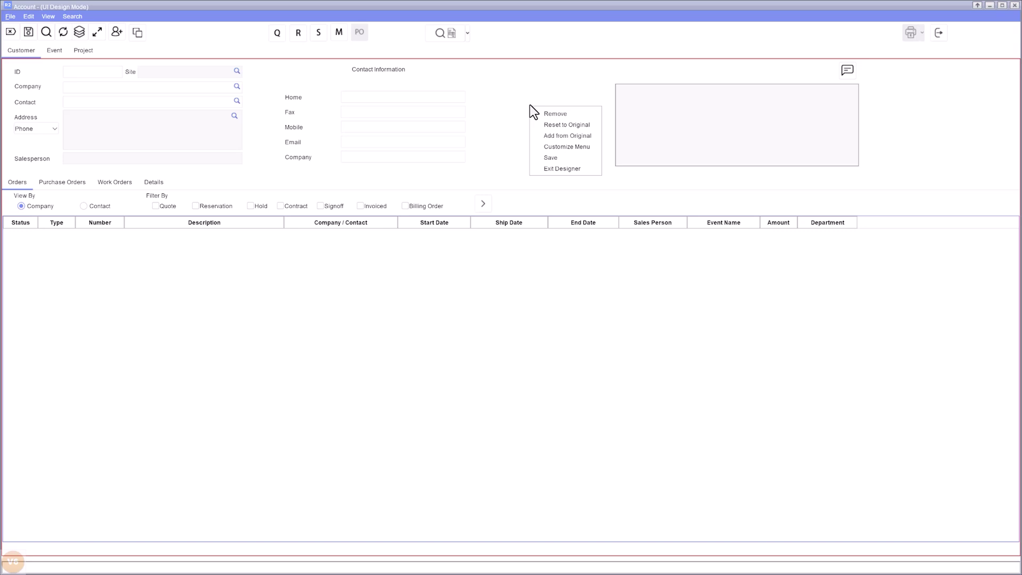
{"action": "left_click", "coordinate": [548, 139]}
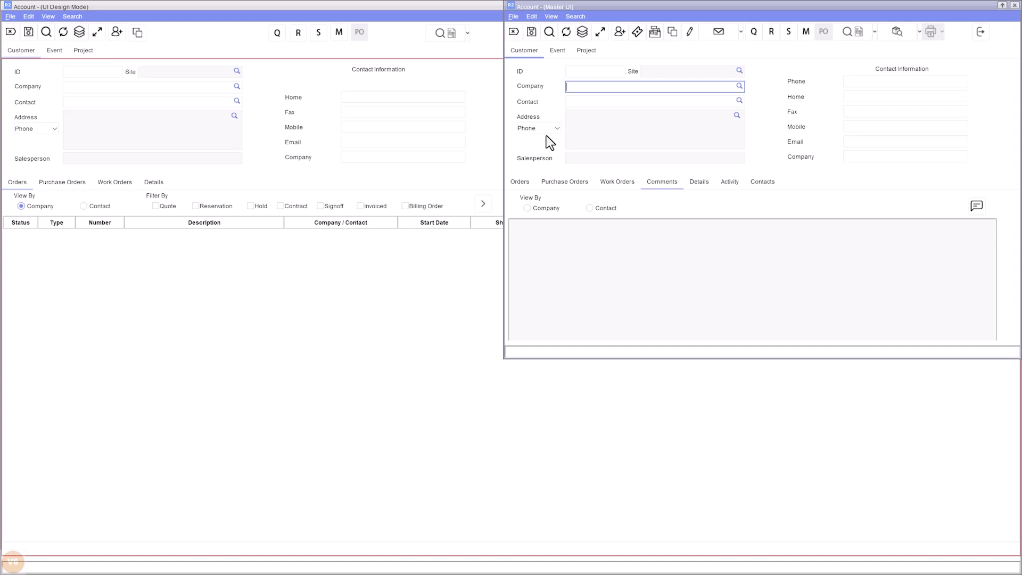
{"action": "left_click", "coordinate": [707, 184]}
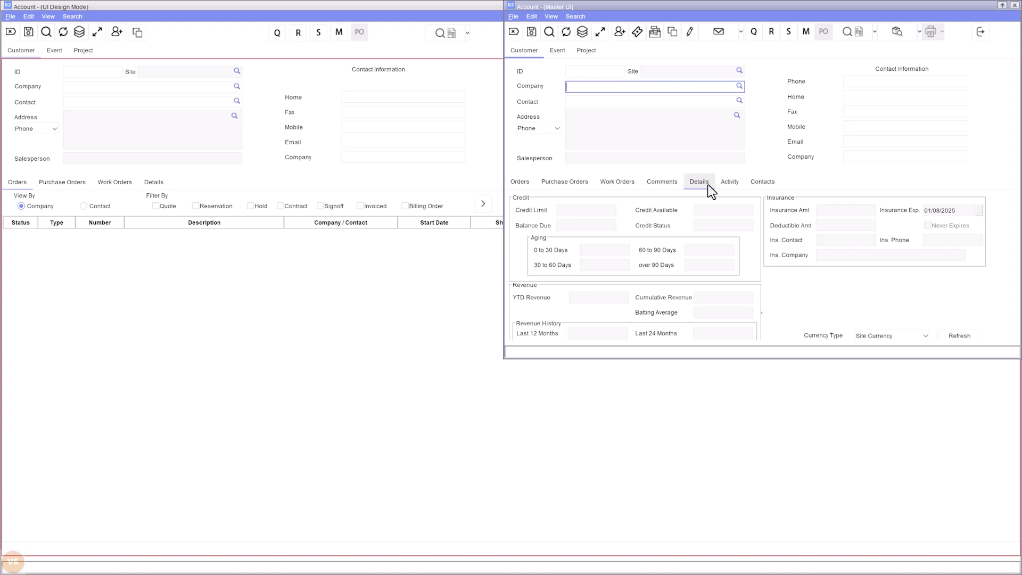
{"action": "right_click", "coordinate": [591, 214]}
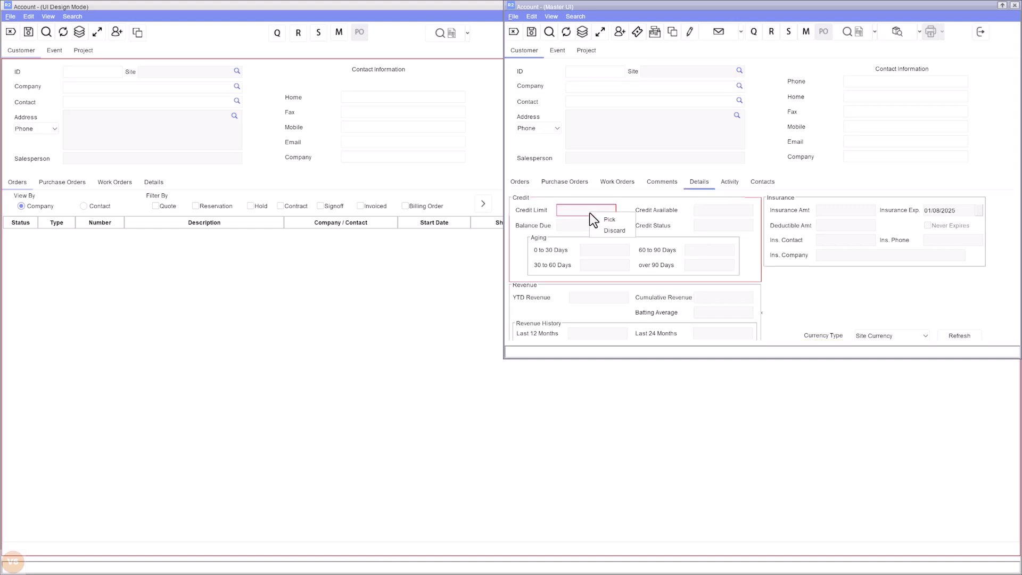
{"action": "left_click", "coordinate": [622, 221]}
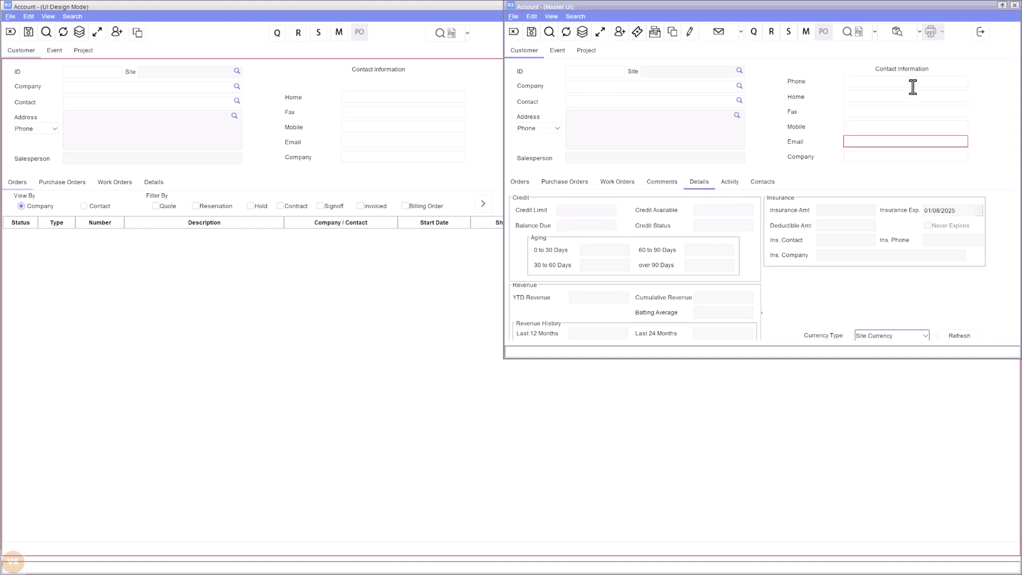
{"action": "left_click_drag", "start_coordinate": [966, 8], "coordinate": [902, 52]}
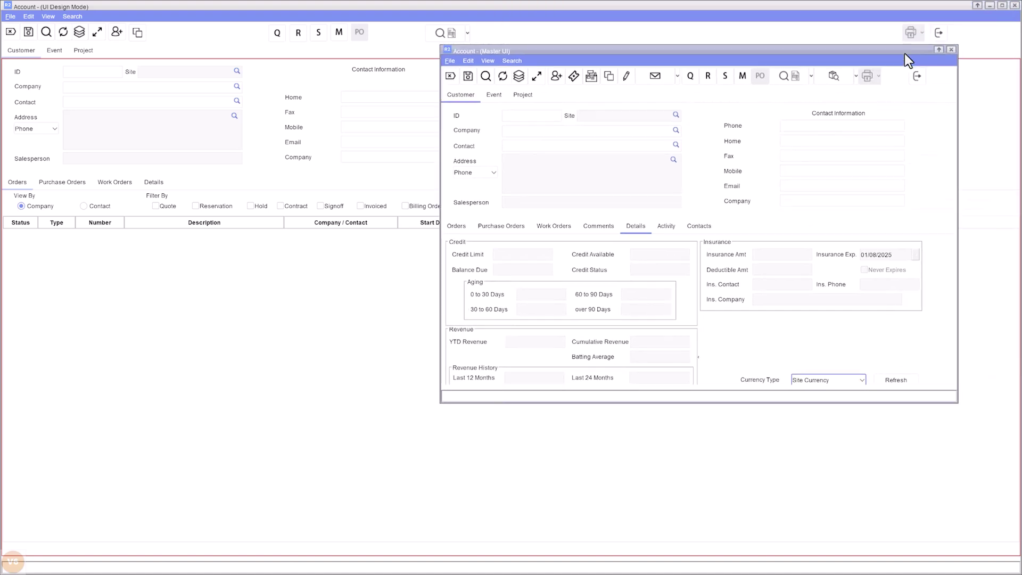
{"action": "left_click", "coordinate": [917, 77]}
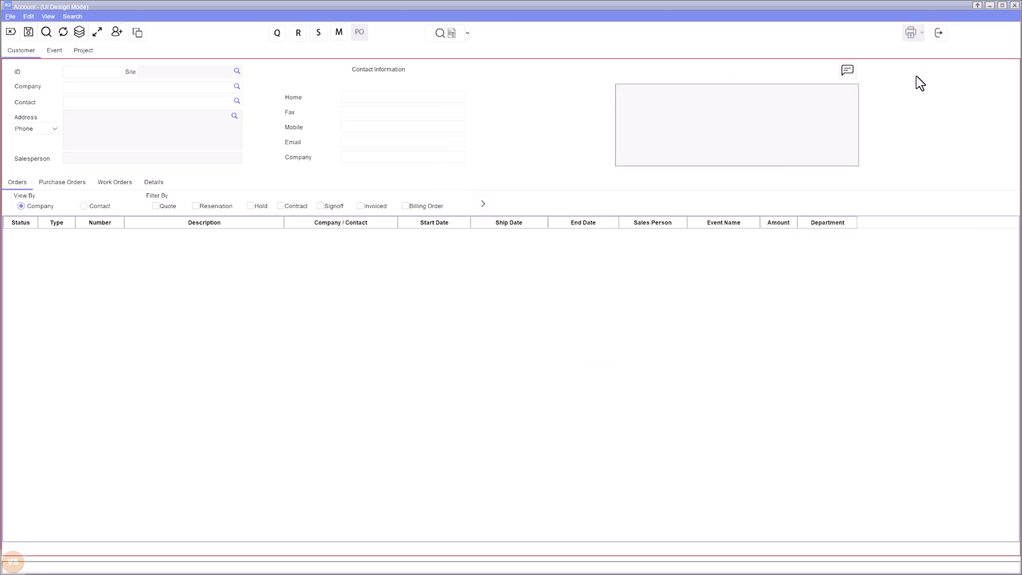
Place the picked Credit Limit field between the contact information and the comments box.
{"action": "right_click", "coordinate": [497, 99]}
{"action": "left_click", "coordinate": [535, 105]}
{"action": "left_click_drag", "start_coordinate": [535, 104], "coordinate": [571, 148]}
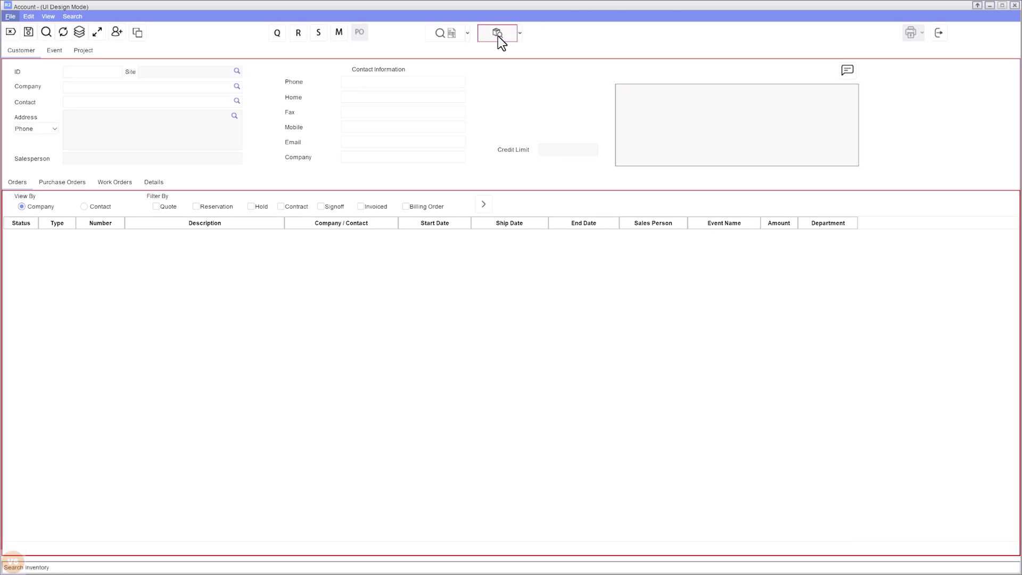
Move the inventory search control farther from the order search and arrange the Credit Limit label above its field, level with the Company row.
{"action": "left_click_drag", "start_coordinate": [499, 37], "coordinate": [579, 37]}
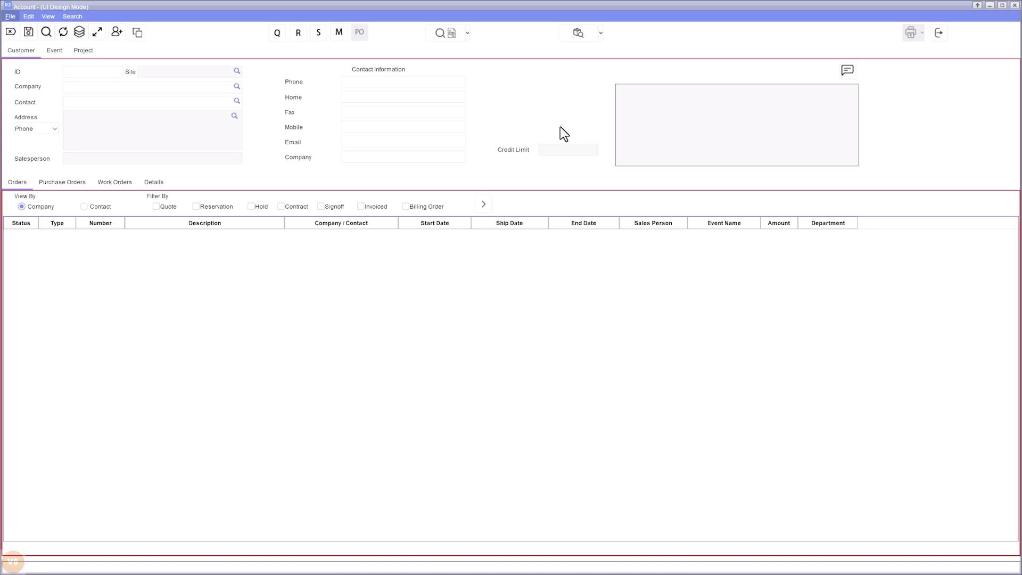
{"action": "mouse_move", "coordinate": [557, 148]}
{"action": "left_mouse_down"}
{"action": "mouse_move", "coordinate": [557, 108]}
{"action": "mouse_move", "coordinate": [557, 154]}
{"action": "left_mouse_up"}
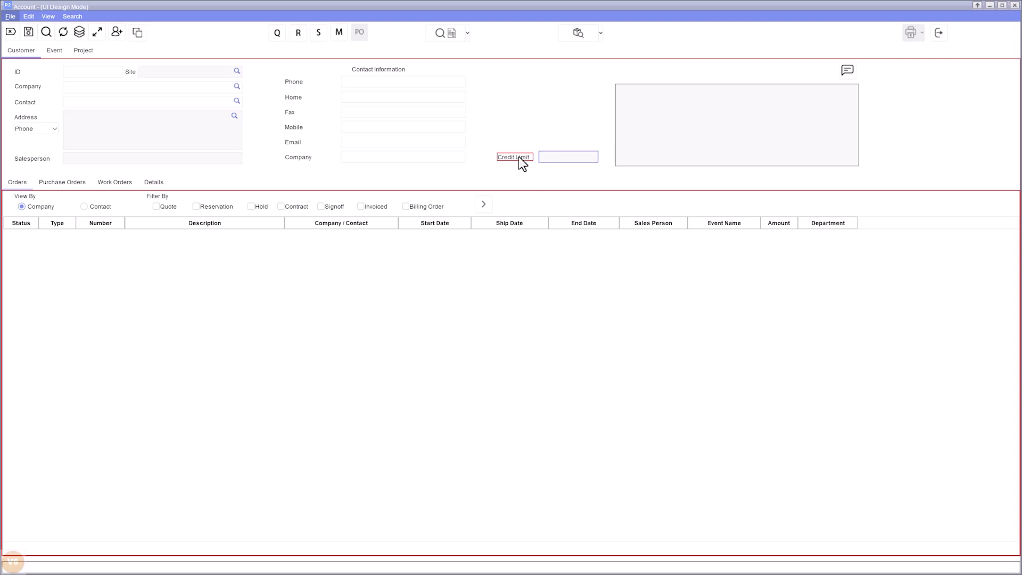
{"action": "left_click_drag", "start_coordinate": [518, 156], "coordinate": [559, 144]}
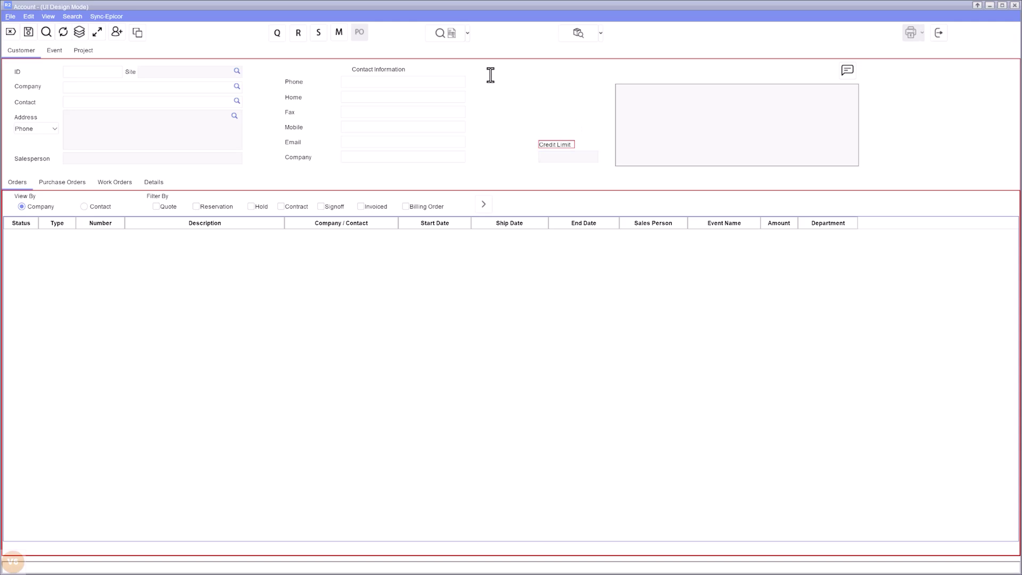
Customize the File > New menu by moving Sale Order above Reservation and turning off its visibility, and apply the changes.
{"action": "right_click", "coordinate": [490, 74]}
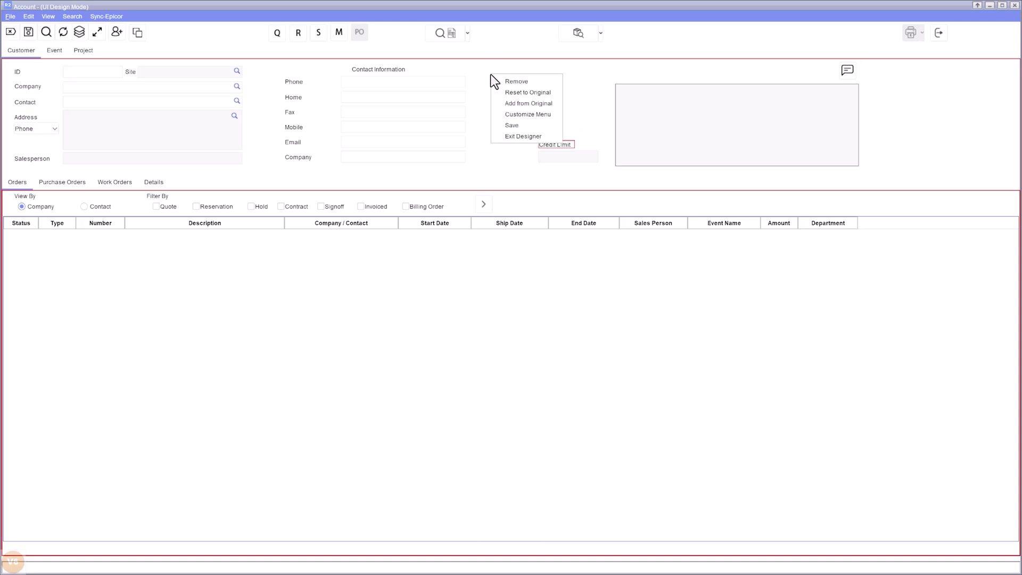
{"action": "left_click", "coordinate": [505, 114]}
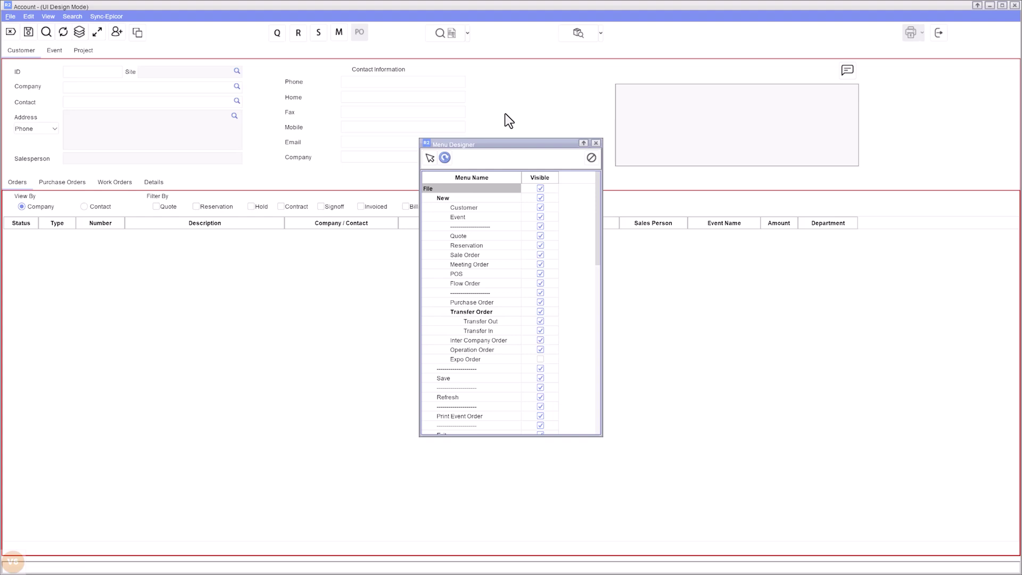
{"action": "left_click_drag", "start_coordinate": [497, 254], "coordinate": [499, 248]}
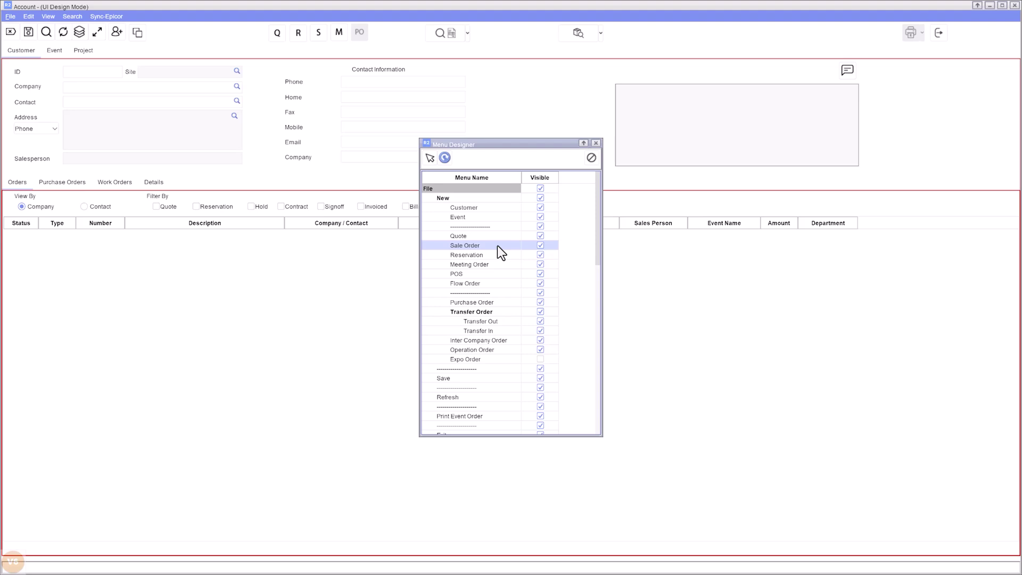
{"action": "left_click", "coordinate": [541, 246]}
{"action": "left_click", "coordinate": [430, 159]}
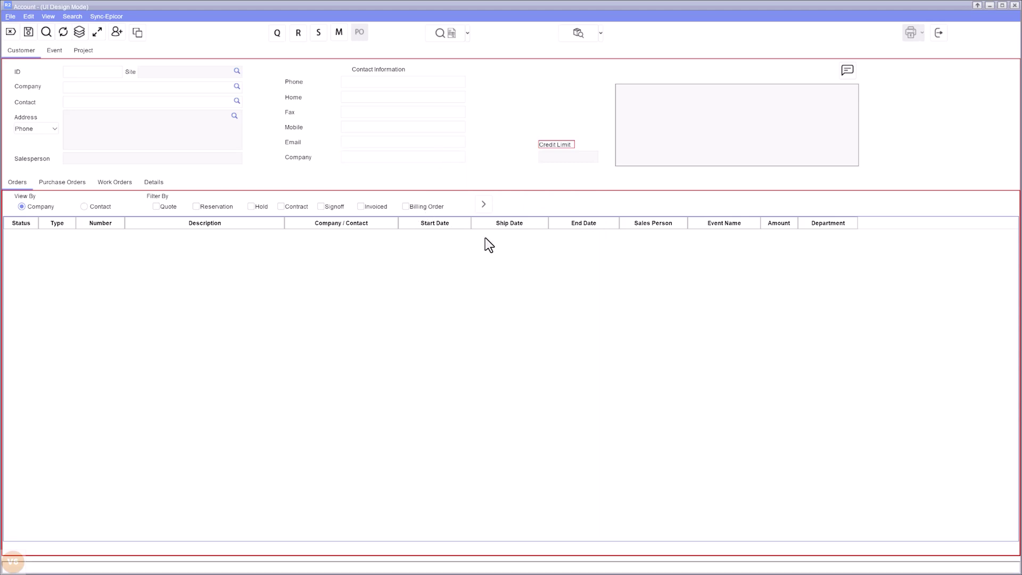
Remove the Ship Date column from the Orders grid and accept the column settings in the Grid Designer.
{"action": "right_click", "coordinate": [511, 225]}
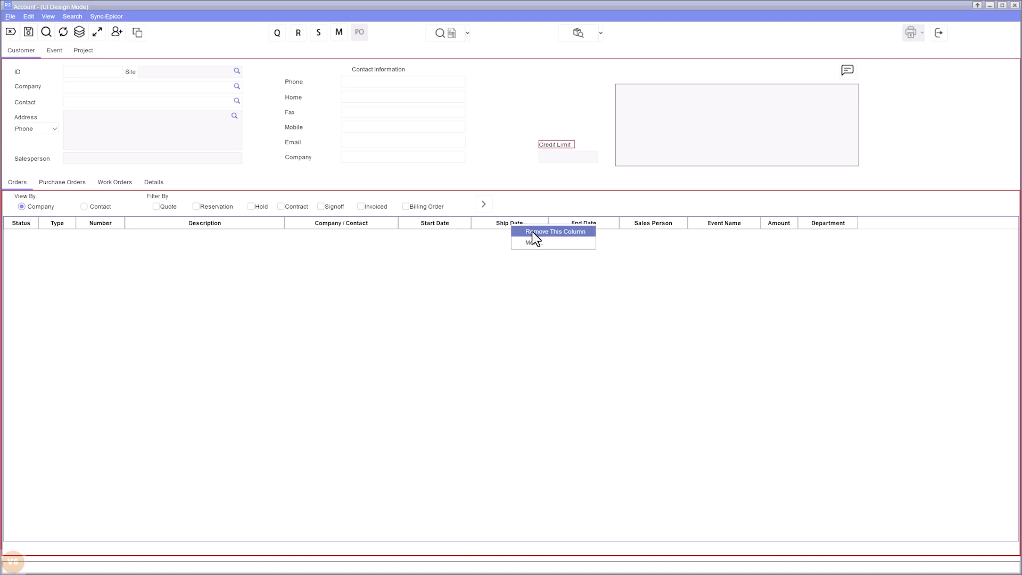
{"action": "left_click", "coordinate": [532, 232]}
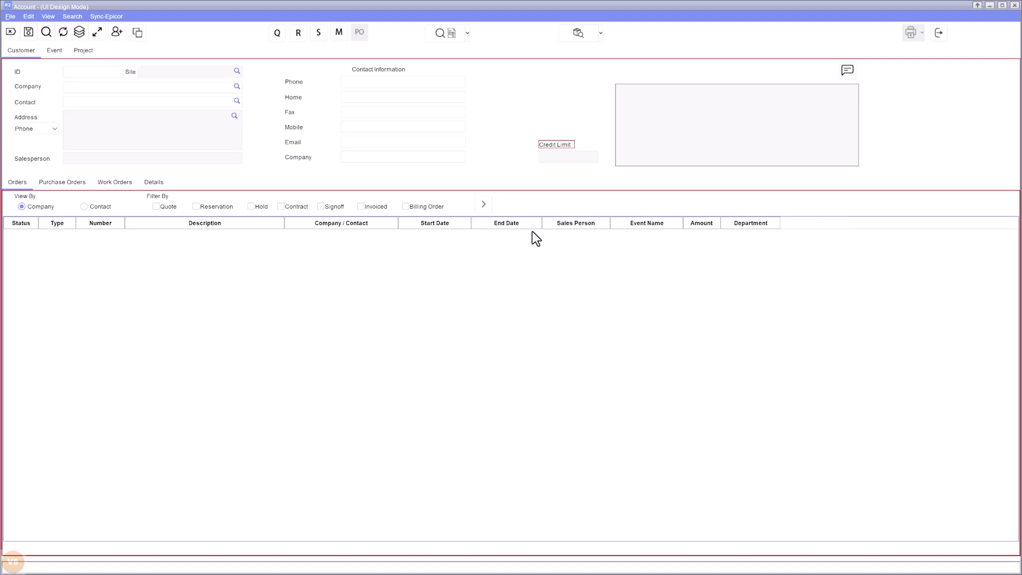
{"action": "right_click", "coordinate": [527, 226]}
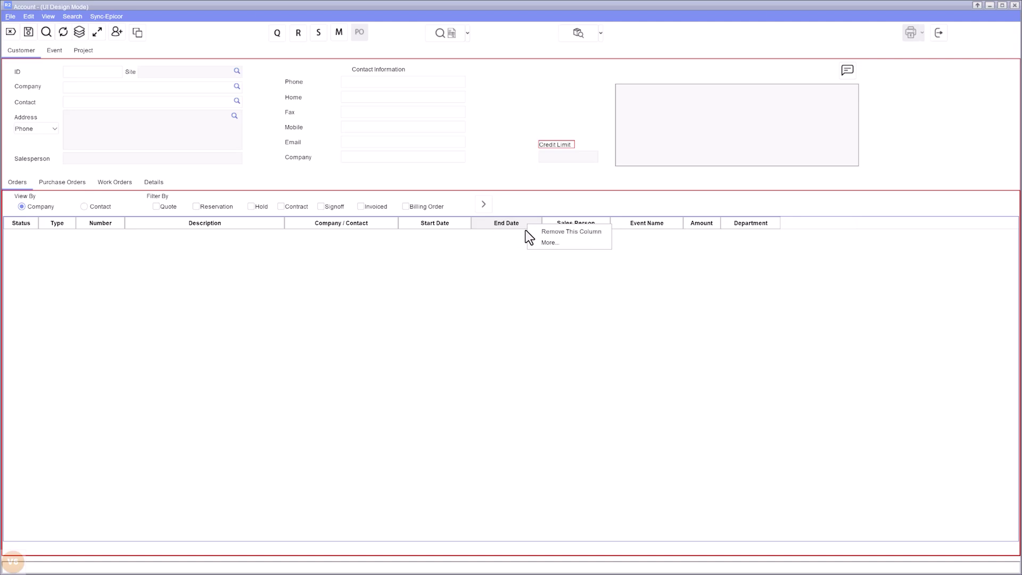
{"action": "left_click", "coordinate": [578, 251]}
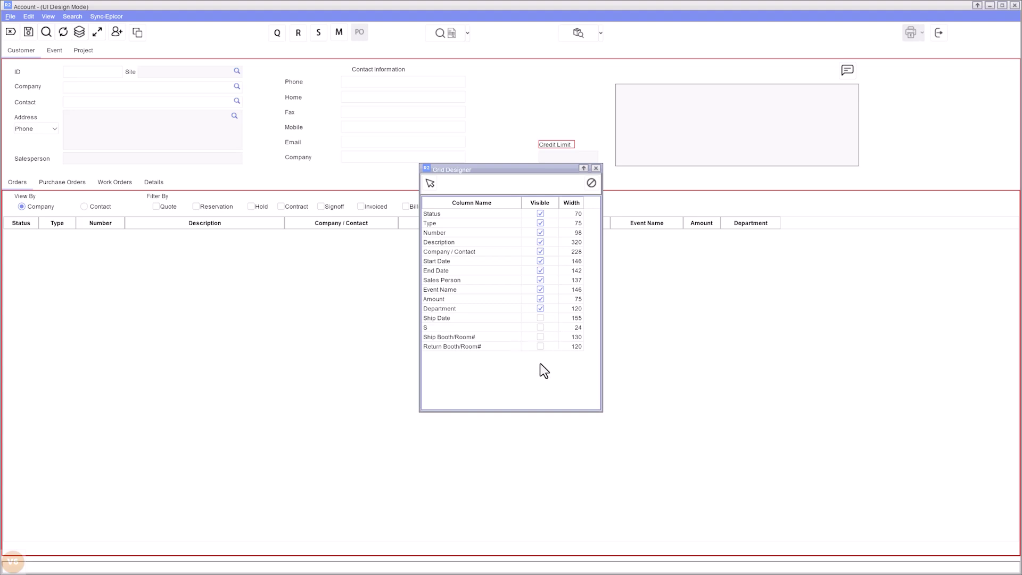
{"action": "left_click", "coordinate": [430, 184]}
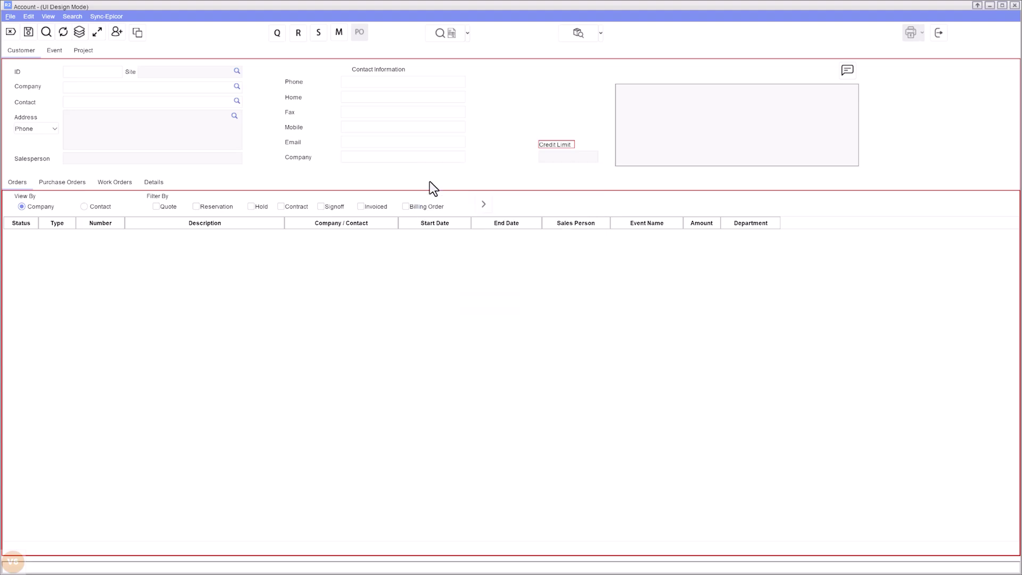
Start saving the customized screen under a new screen customize rule and open the rule's assignment types.
{"action": "right_click", "coordinate": [503, 73]}
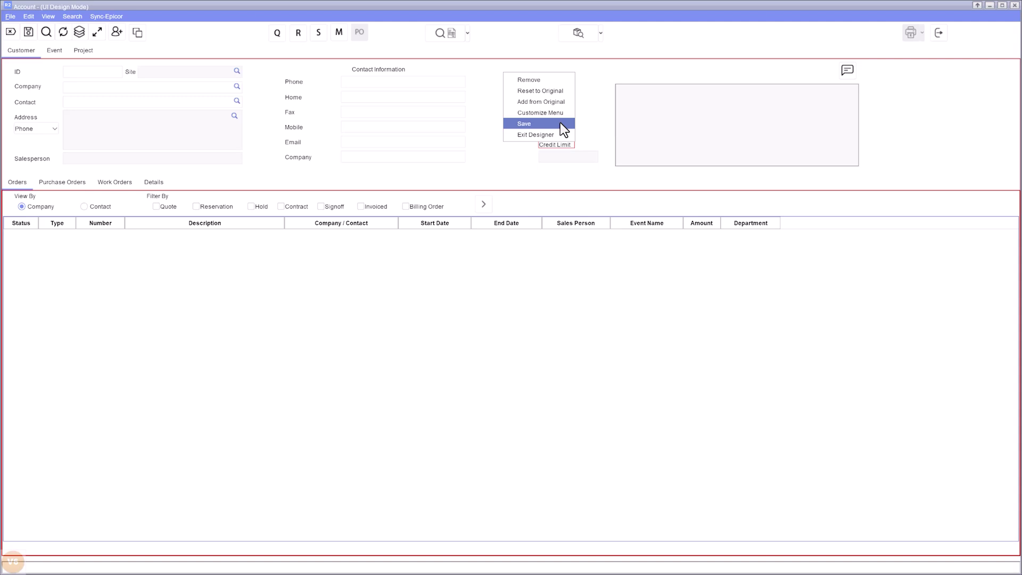
{"action": "left_click", "coordinate": [560, 124]}
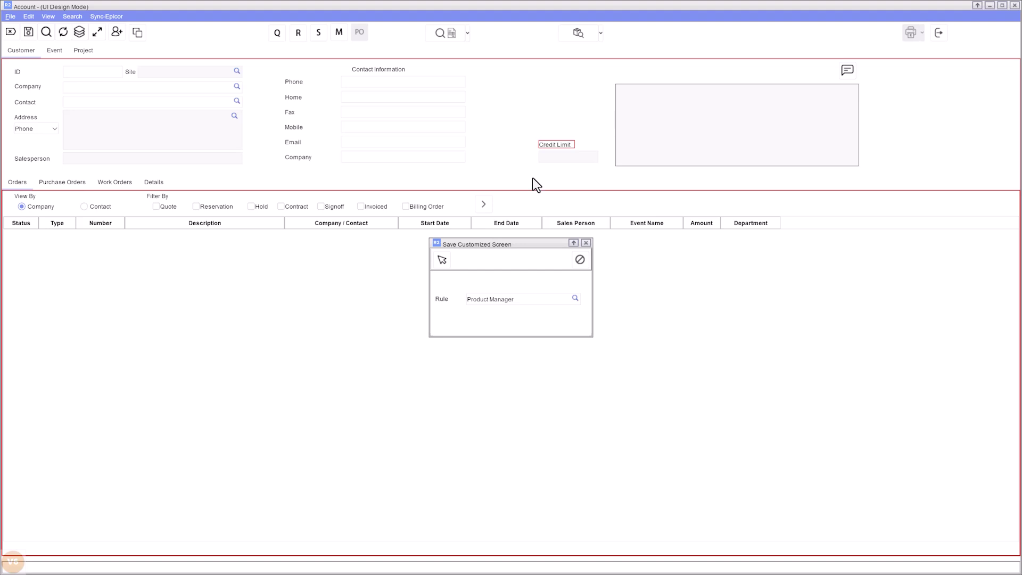
{"action": "left_click", "coordinate": [575, 298]}
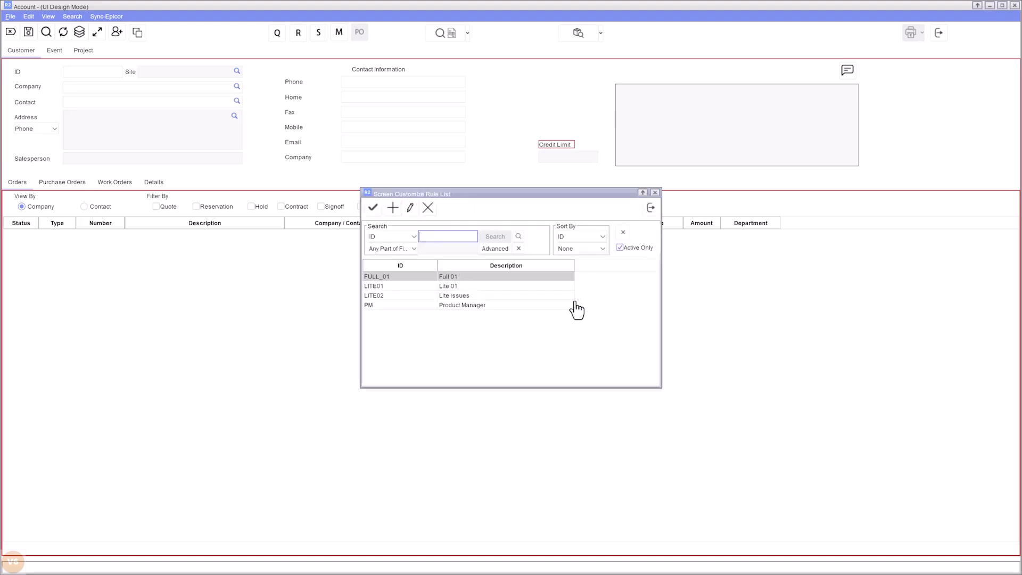
{"action": "left_click", "coordinate": [393, 208]}
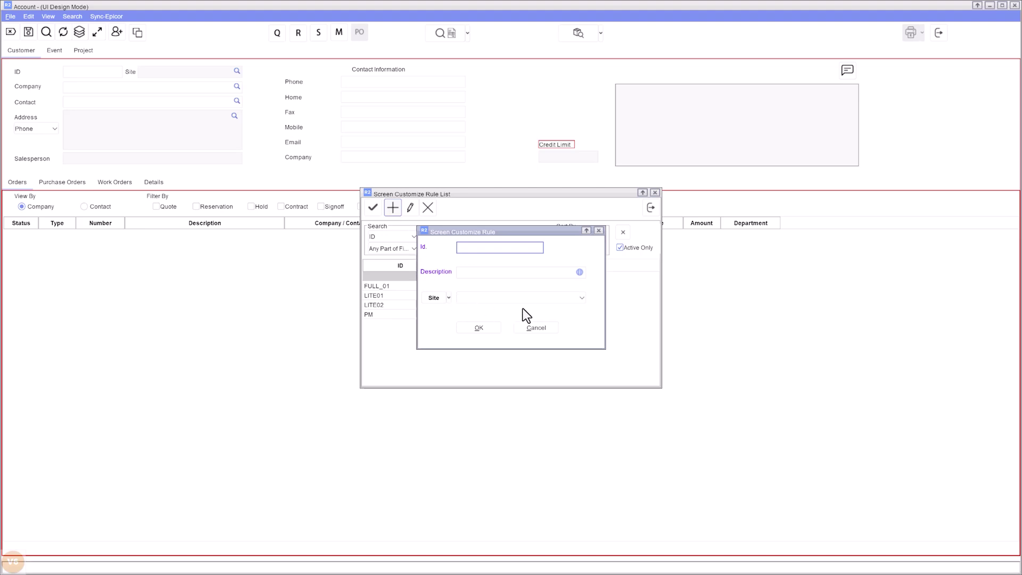
{"action": "left_click", "coordinate": [450, 298]}
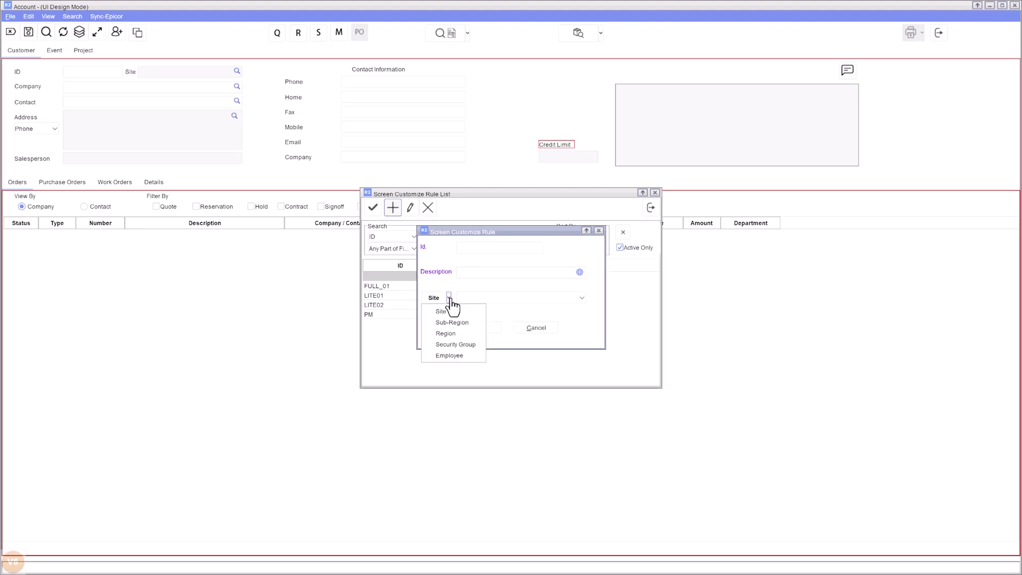